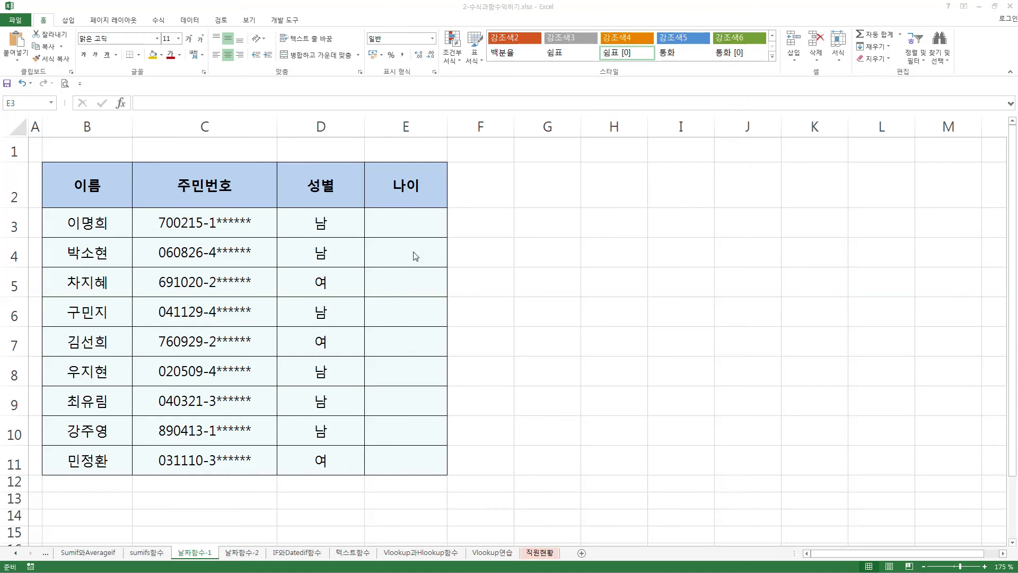
Start an IF function in cell E3, open its function arguments and move the dialog clear of the formula
click(411, 223)
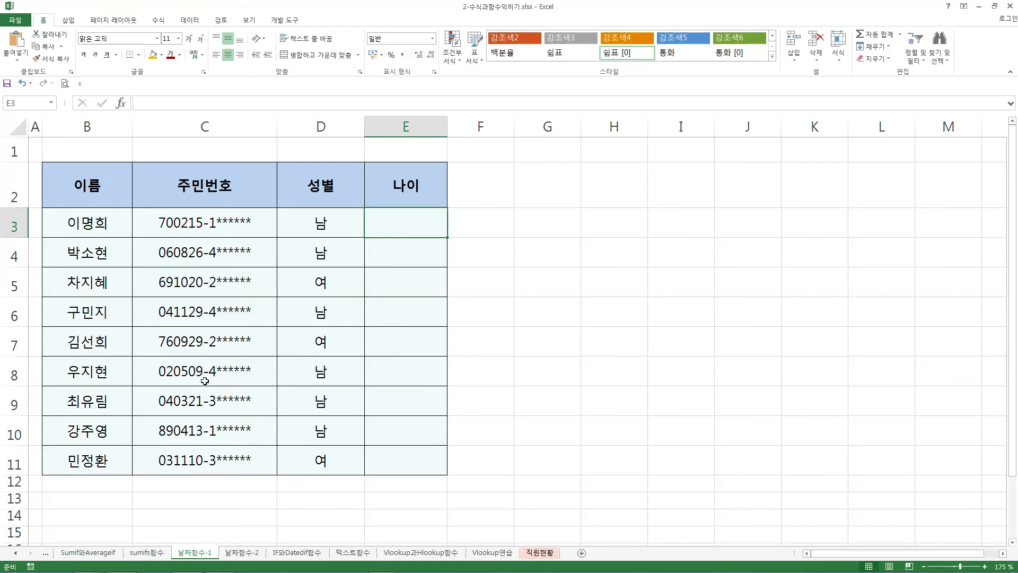
text(=)
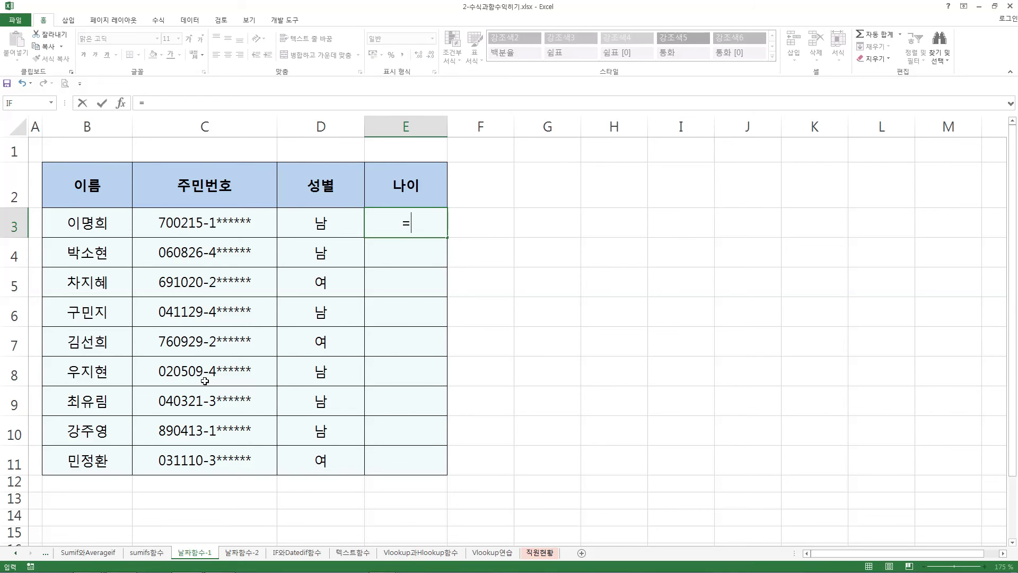
text(if)
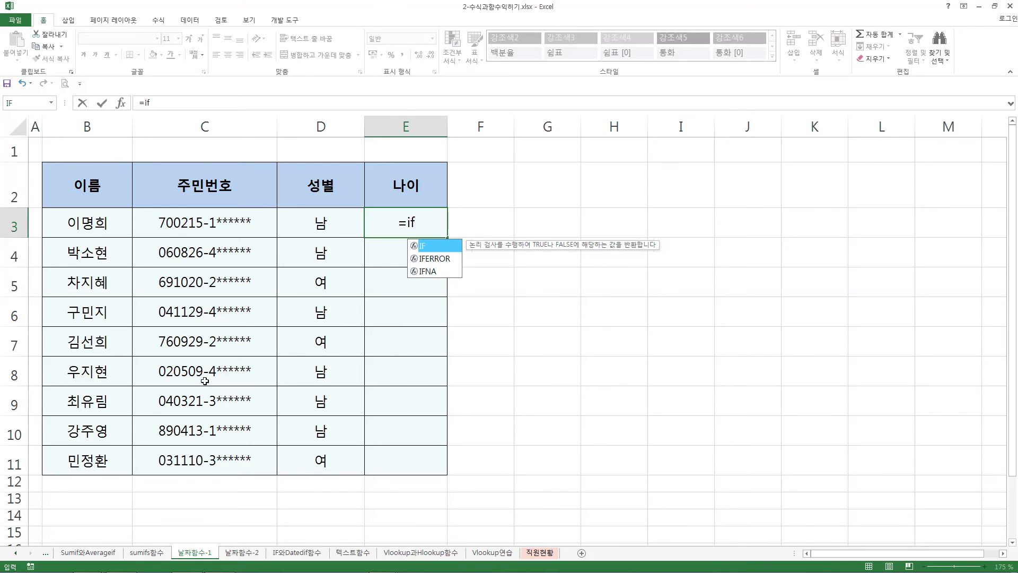
double_click(431, 245)
click(121, 103)
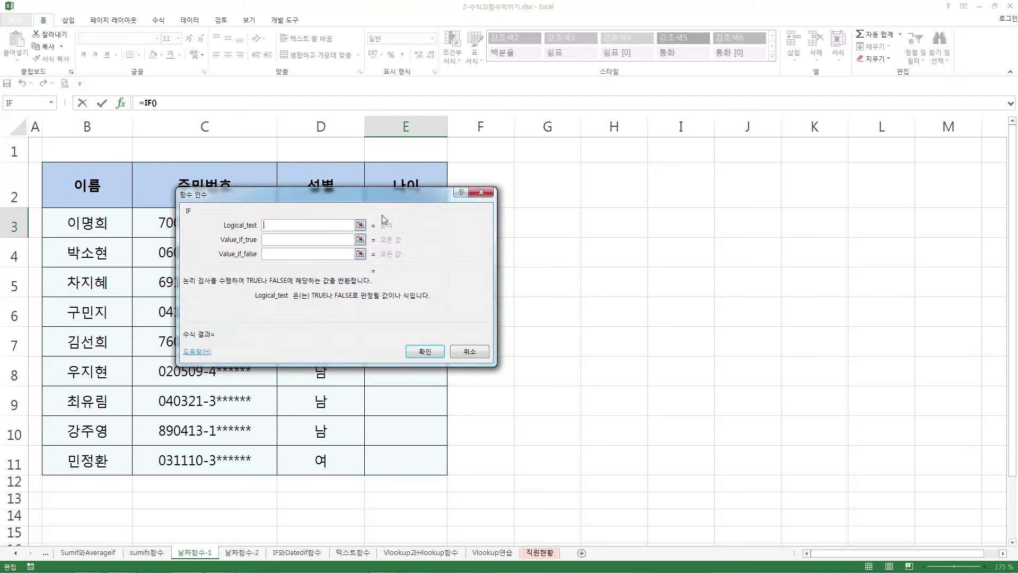
drag(410, 232, 557, 253)
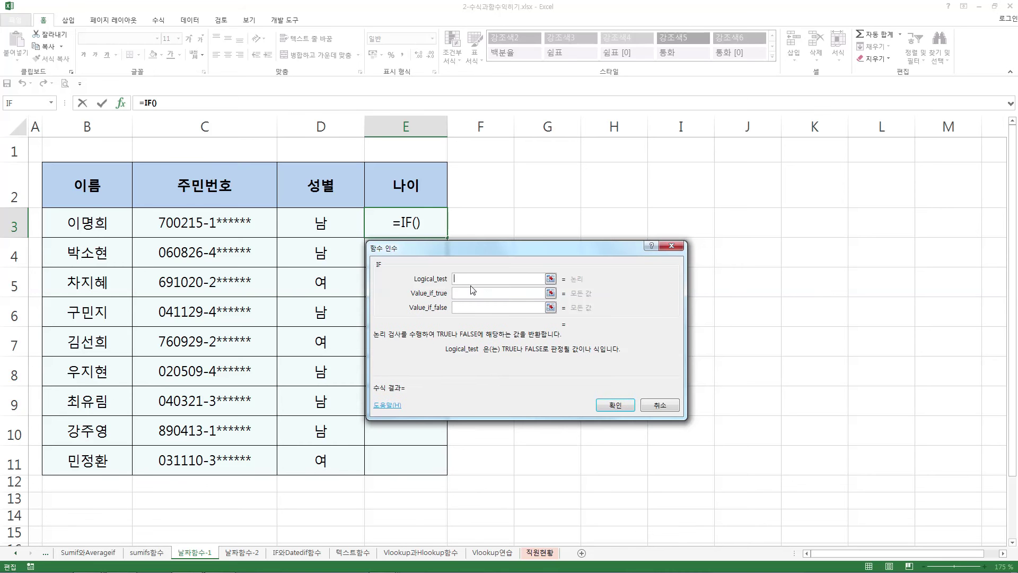
Enter or() as the IF function's logical test and bring up the arguments of the nested OR function
text(or())
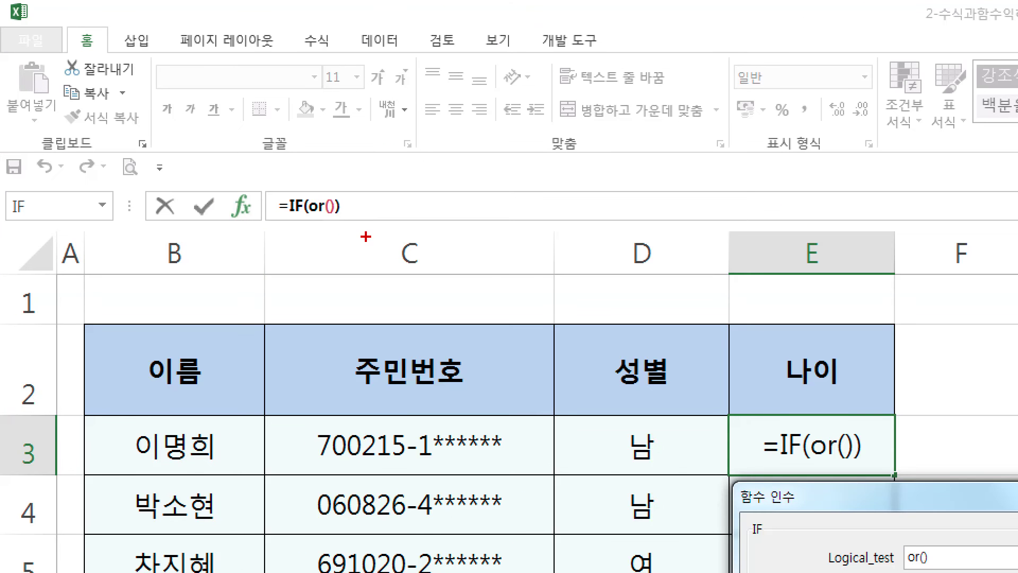
drag(300, 218, 342, 217)
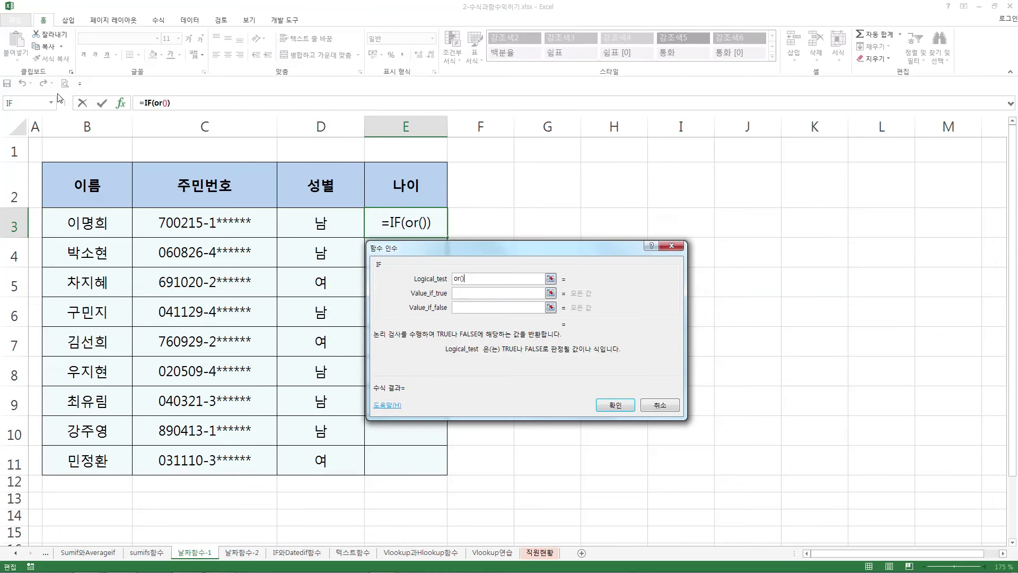
click(307, 206)
Set the OR function's first condition to mid(C3,8,1)="1"
click(445, 279)
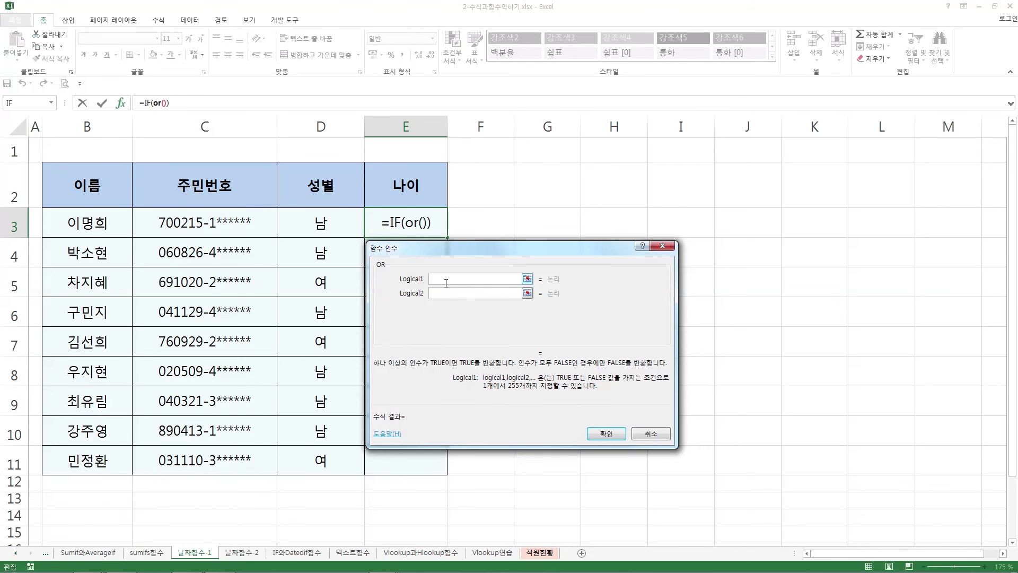
text(mid(C3)
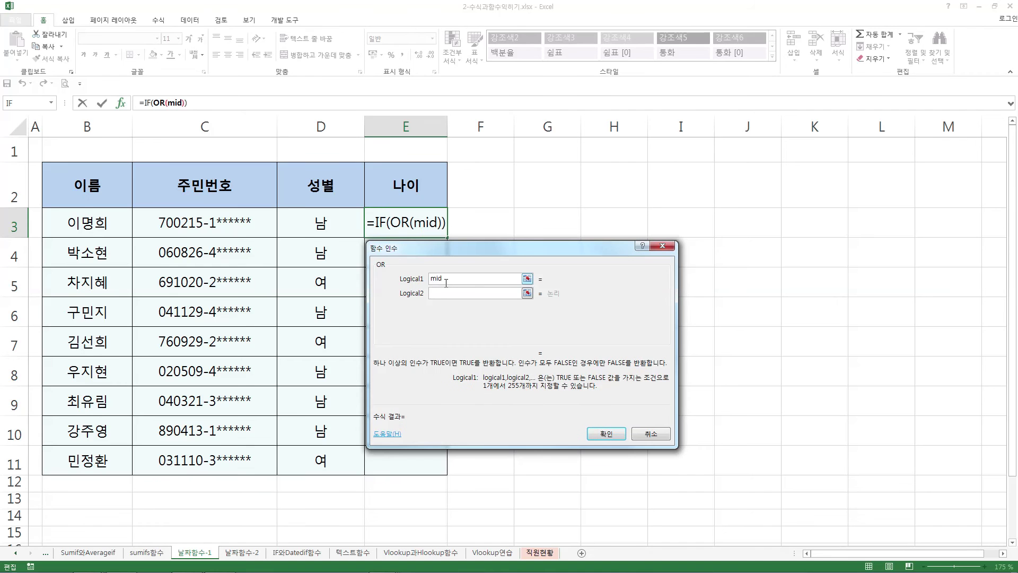
click(236, 225)
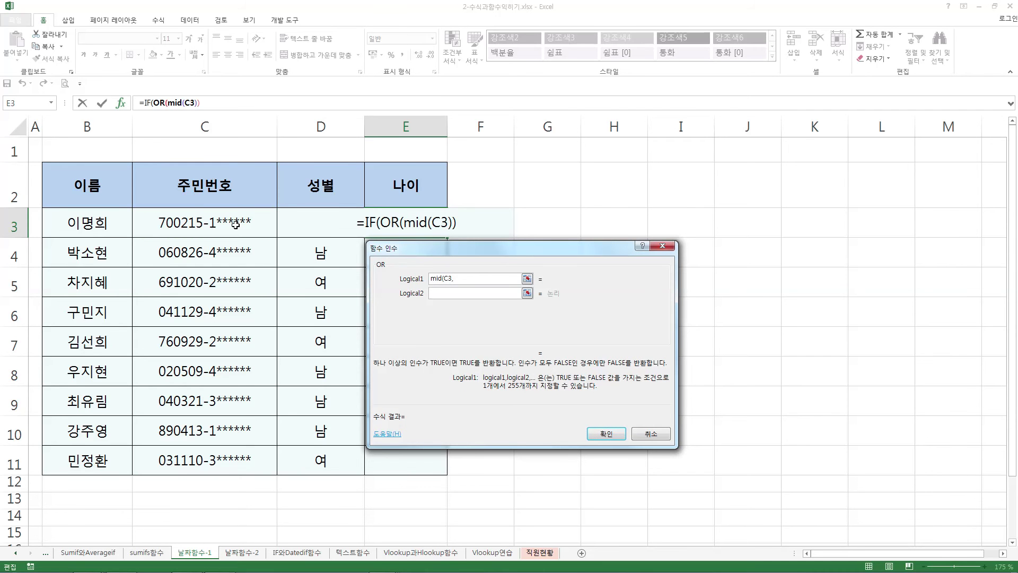
text(,8)
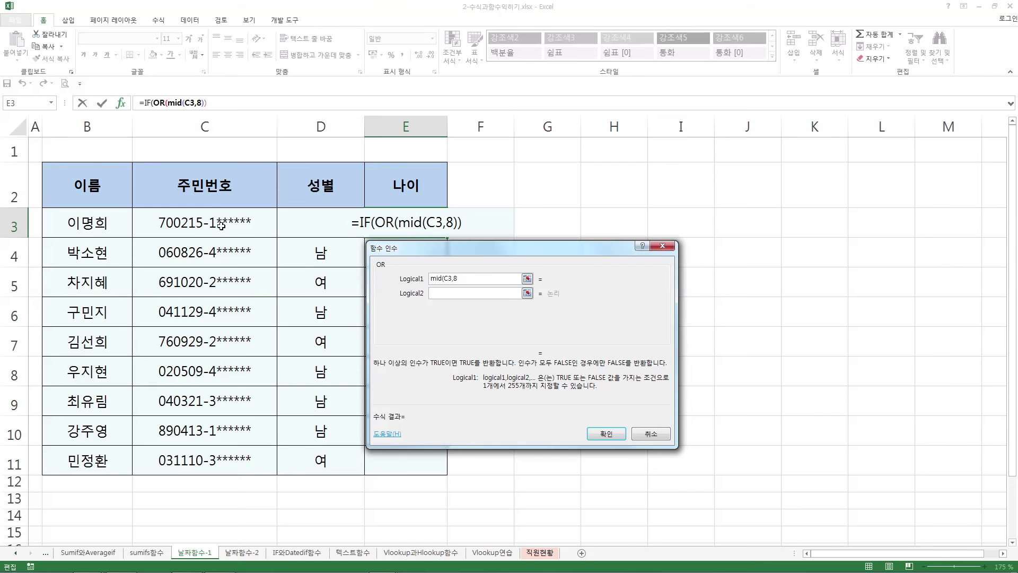
text(,1))
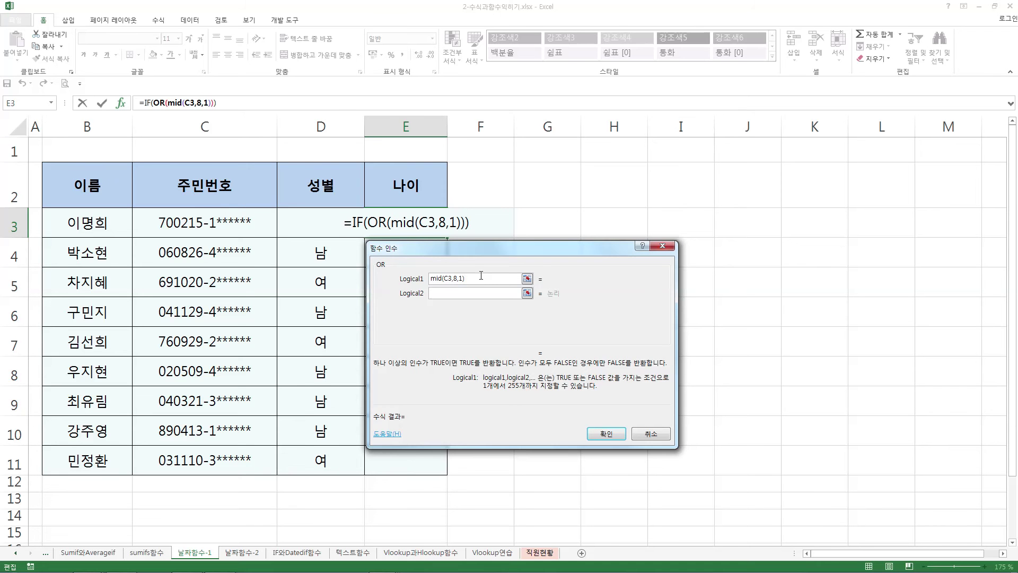
text(="1")
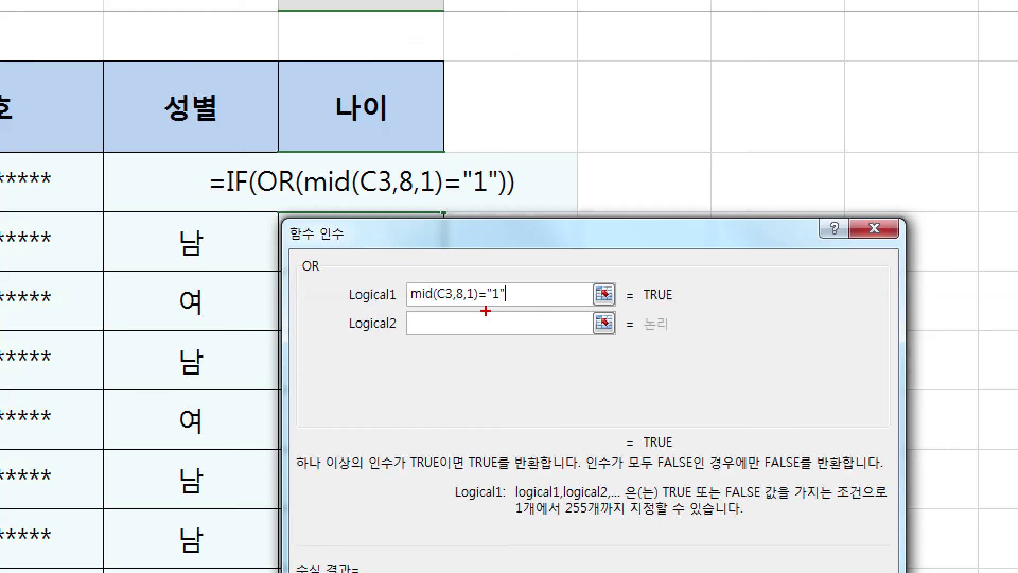
drag(485, 310, 515, 308)
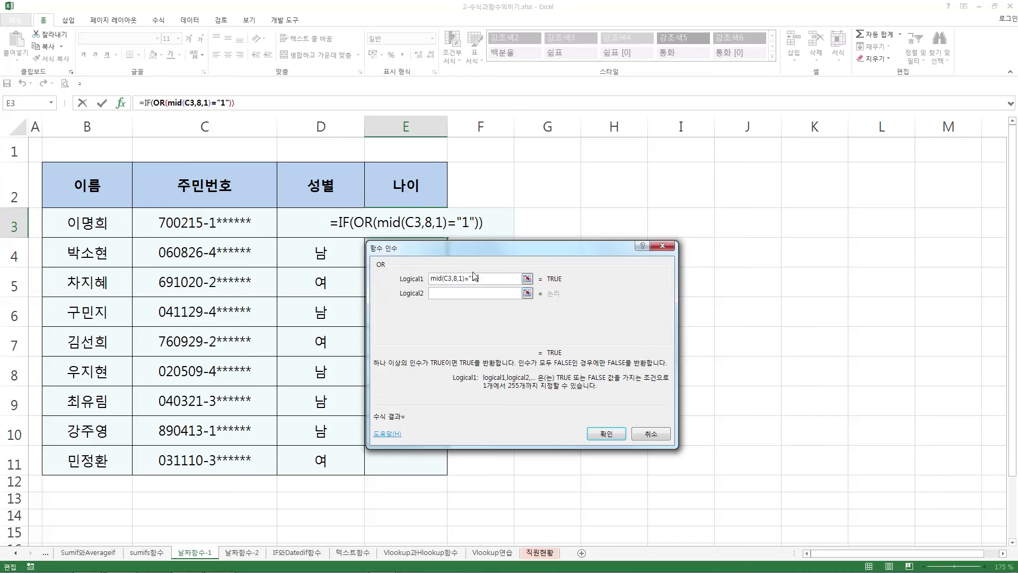
Set the OR function's second condition to mid(C3,9,1)="2"
click(468, 324)
text(mid)
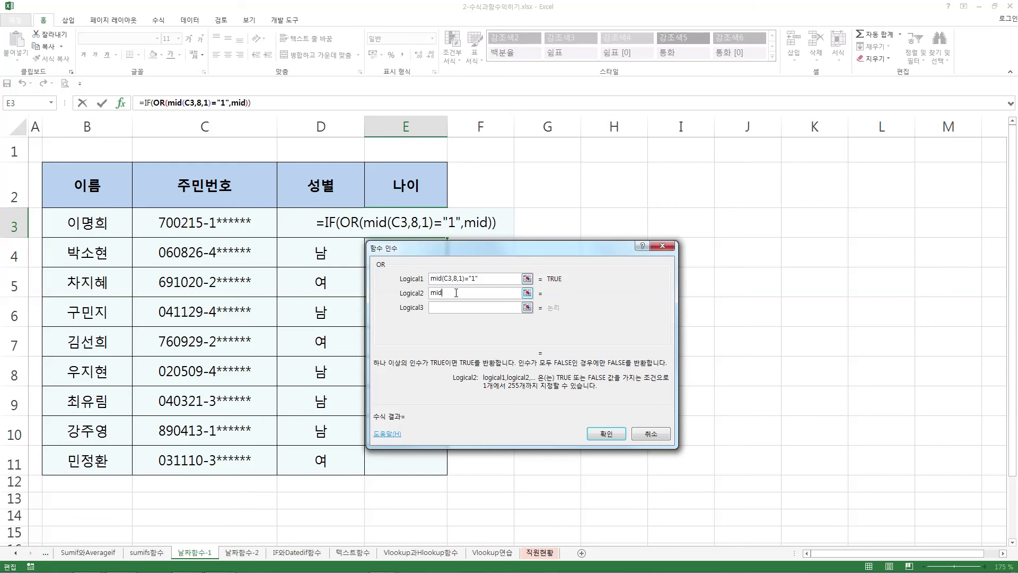
text(()
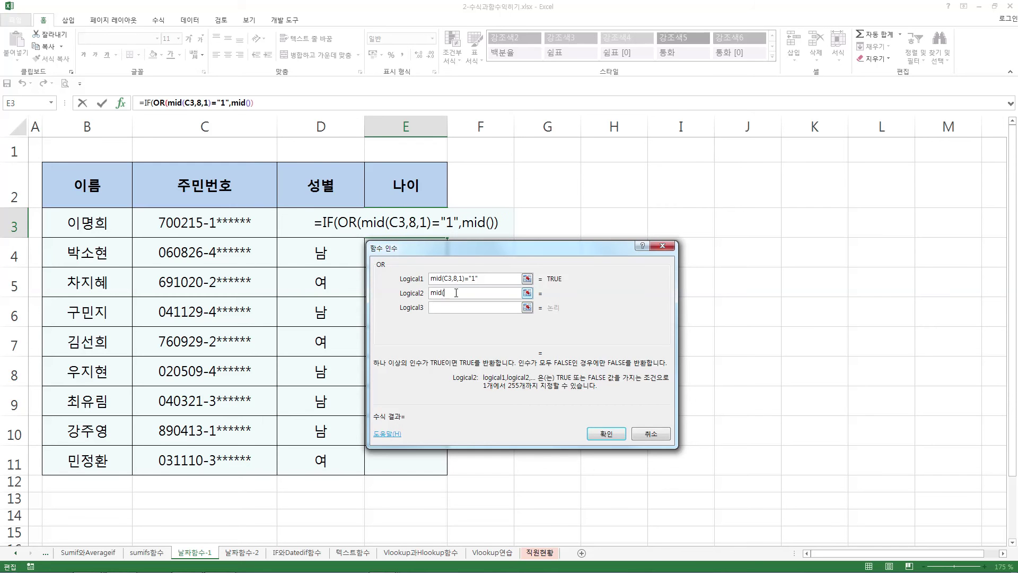
click(190, 220)
text(,9,1))
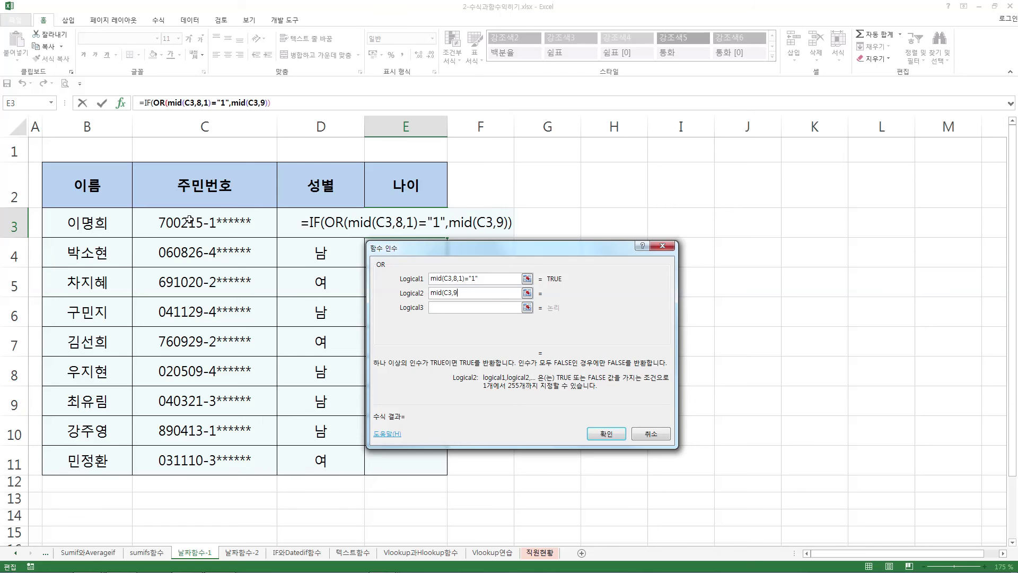
text(="2")
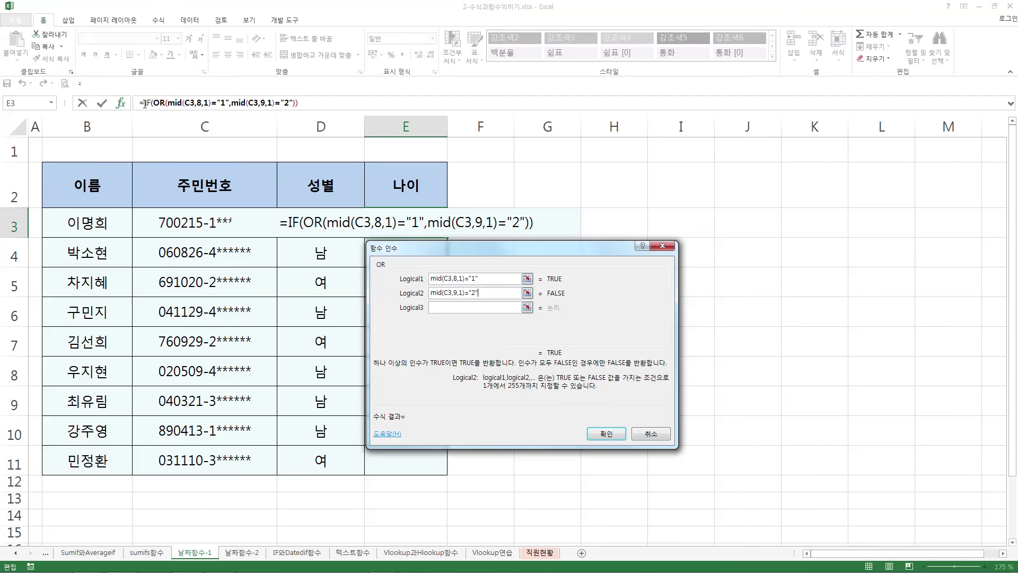
Return to the IF function's arguments and enter year(today()) as the start of the value if true
click(292, 206)
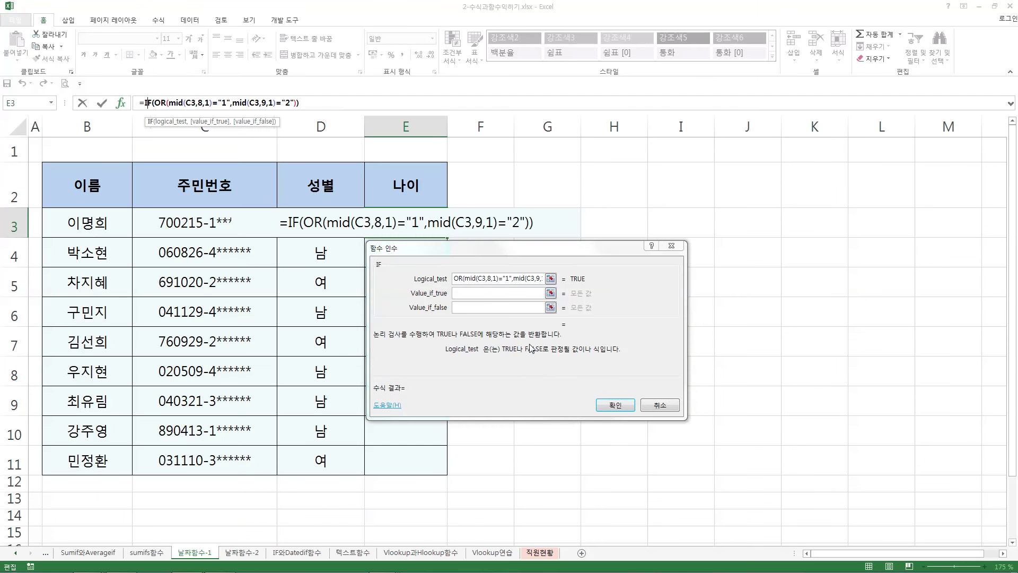
click(482, 291)
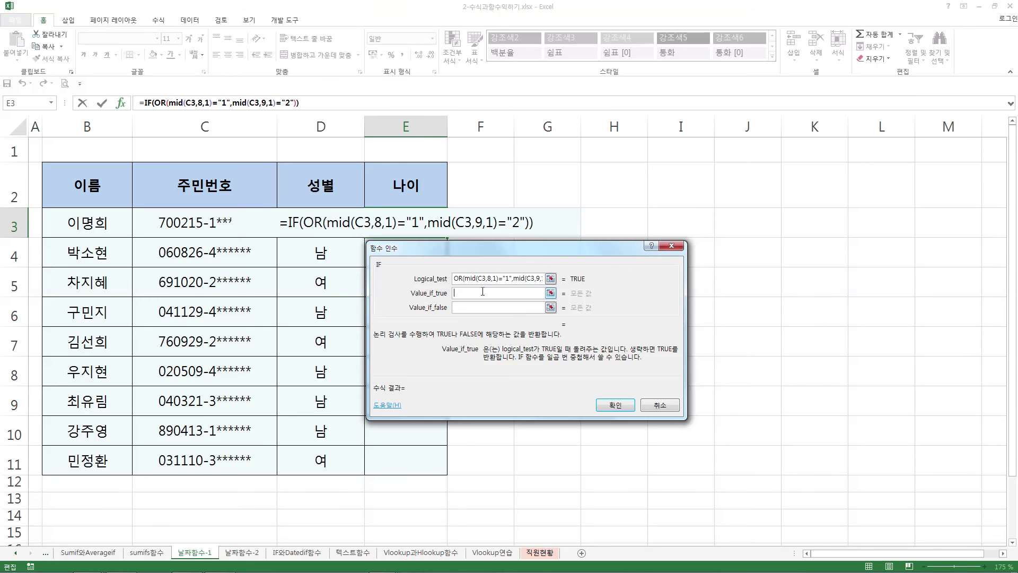
text(year(tod)
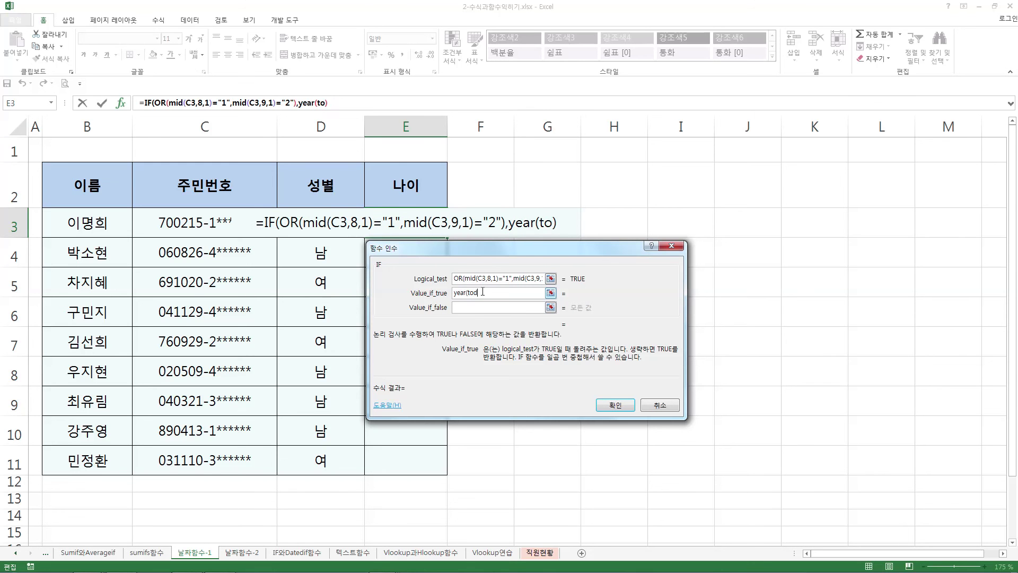
text(ay())
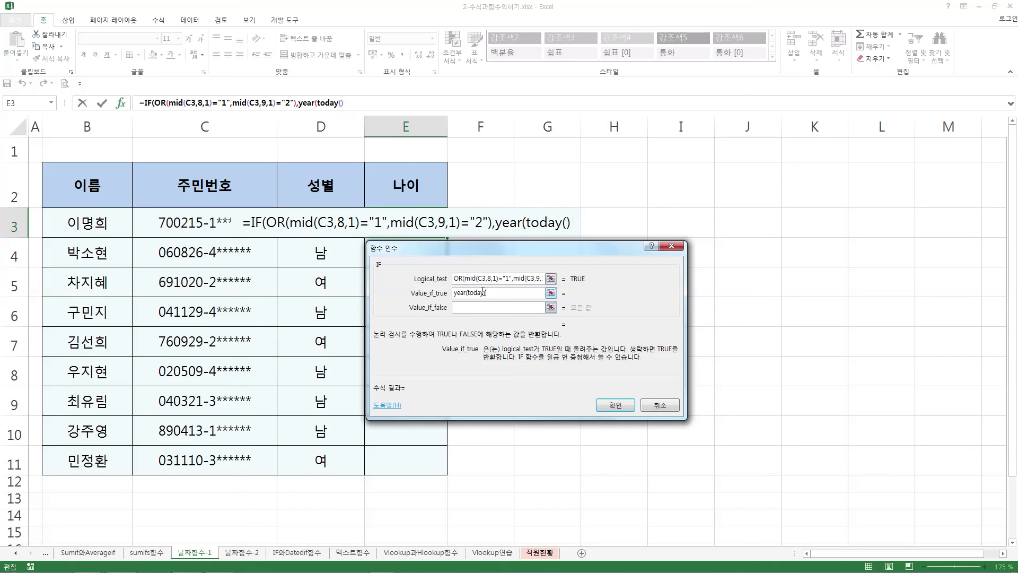
text())
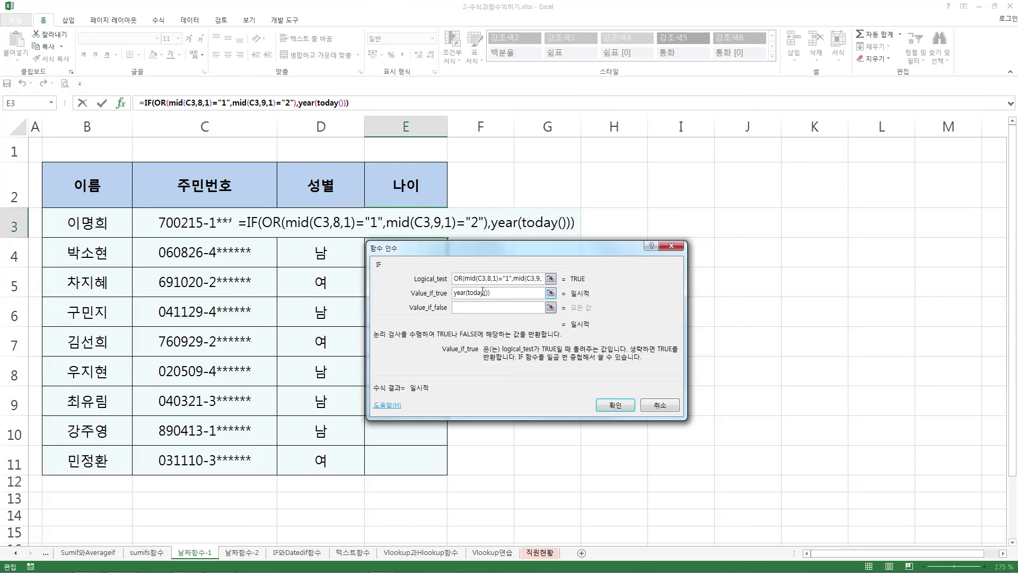
Complete the value if true by appending -(1900+left(C3,2))+1 to the current year
text(-)
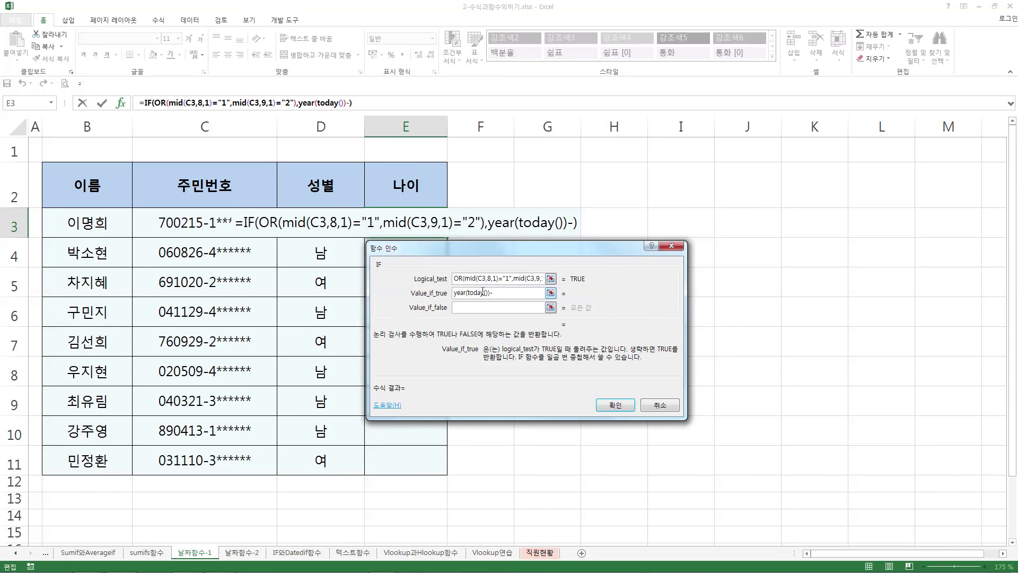
text((1900)
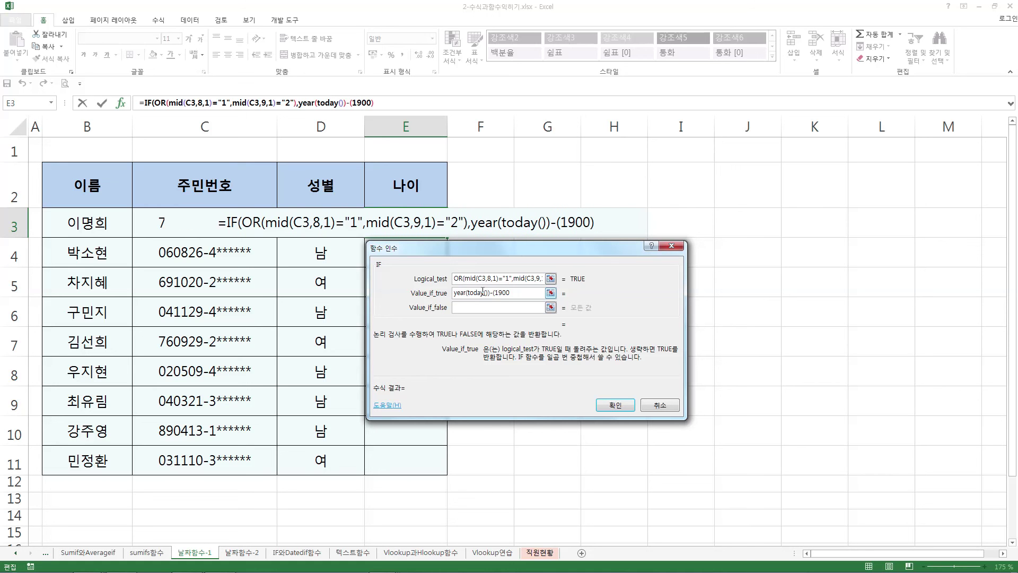
text(+)
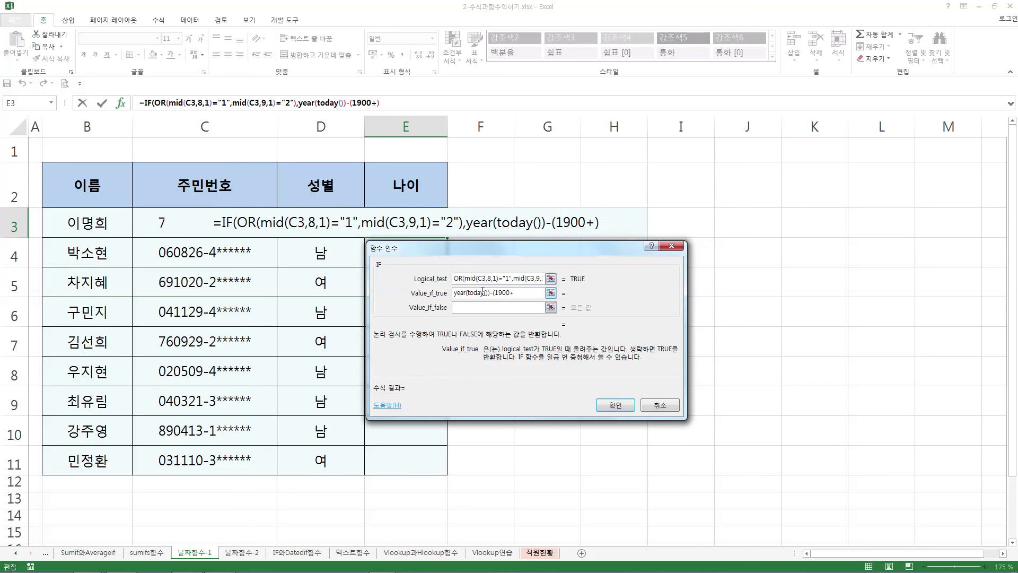
text(left()
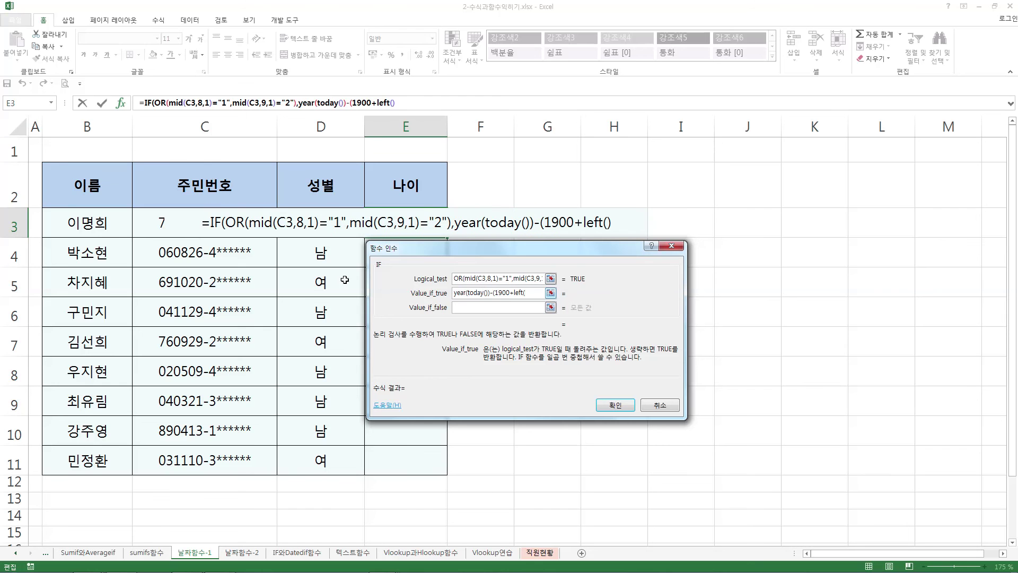
click(145, 223)
text(,)
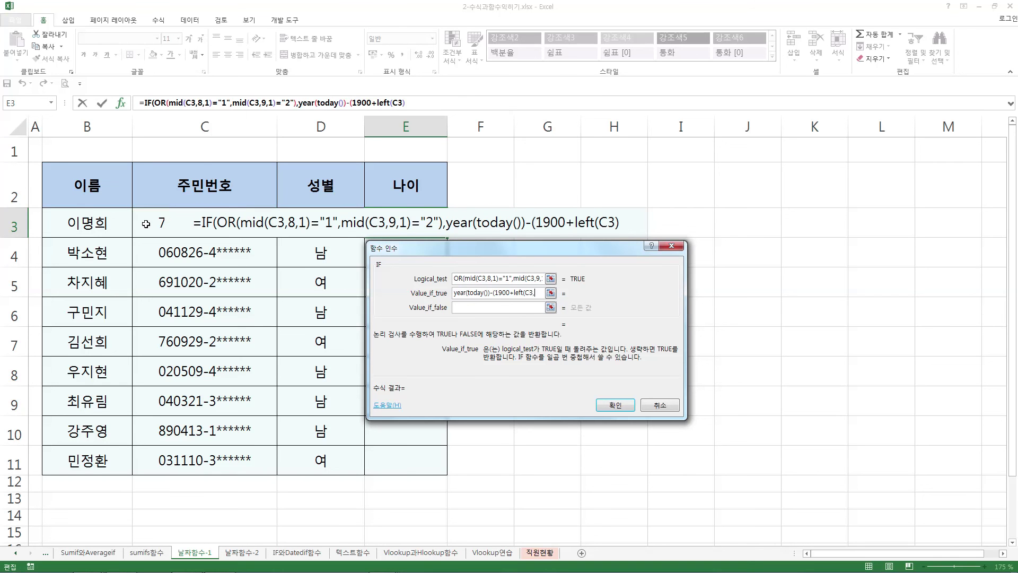
text(2))
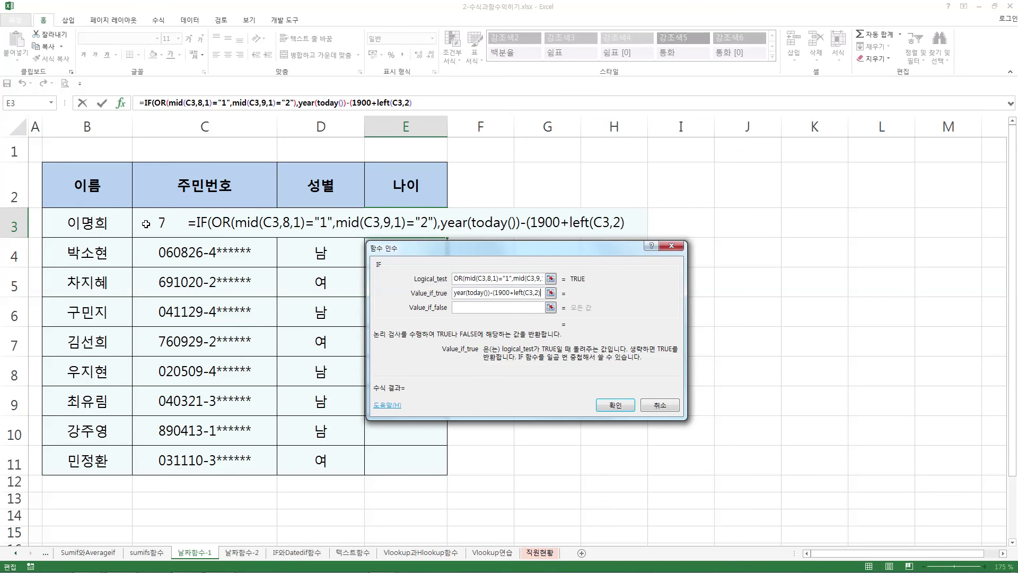
text())
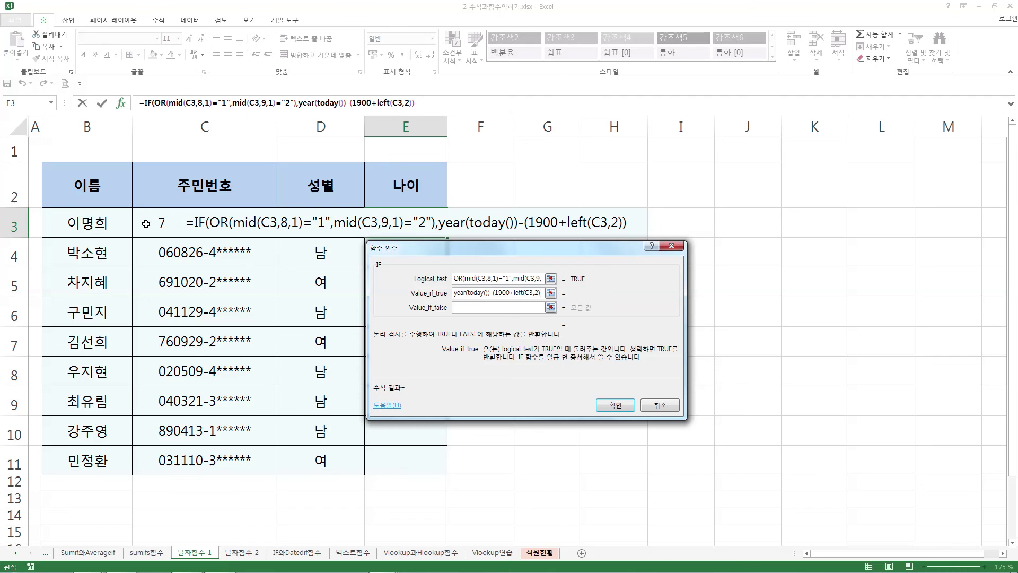
text())
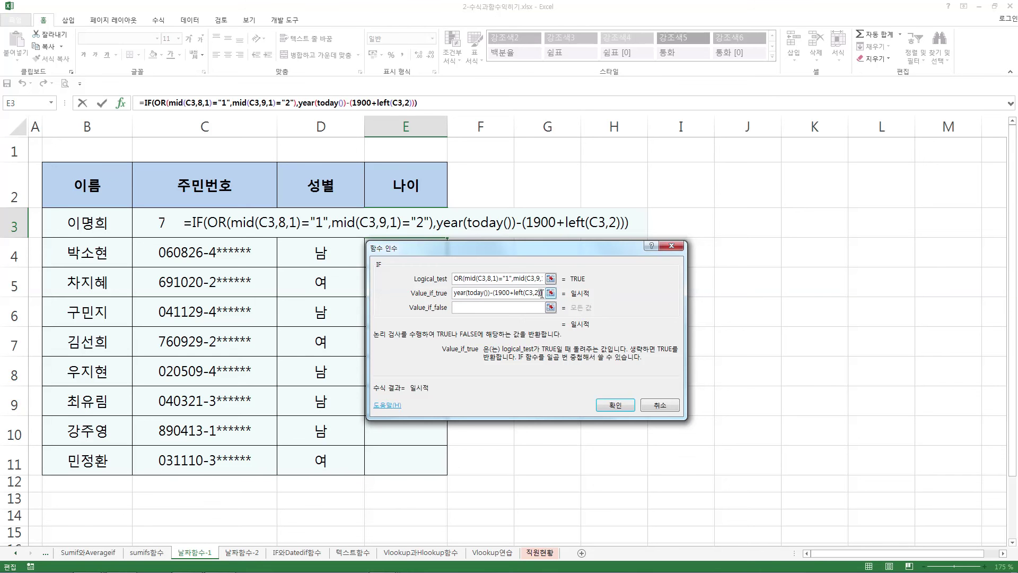
text(+1)
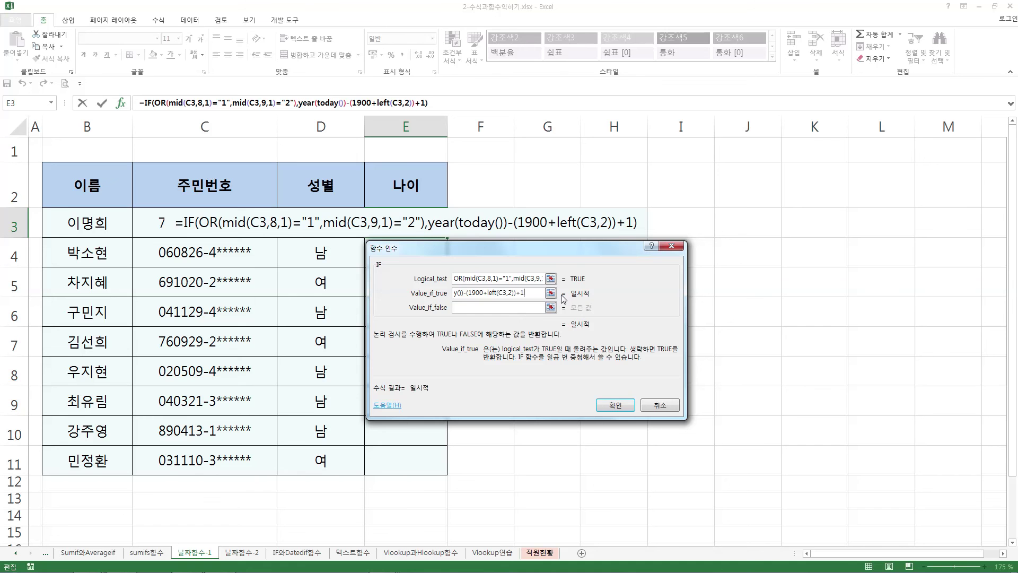
Copy the whole value-if-true expression into the IF function's value if false
key(shift+Home)
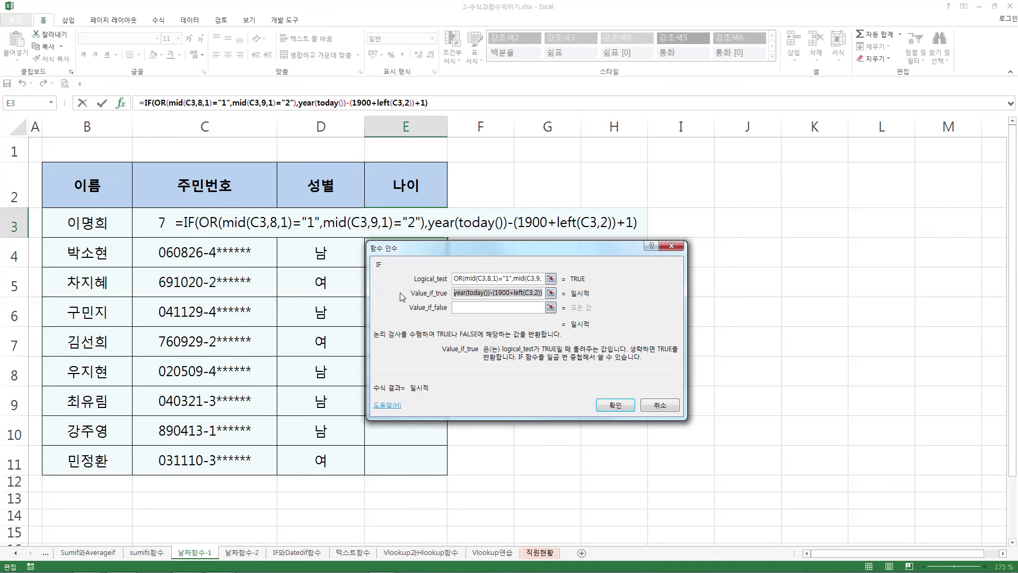
key(ctrl+c)
click(475, 307)
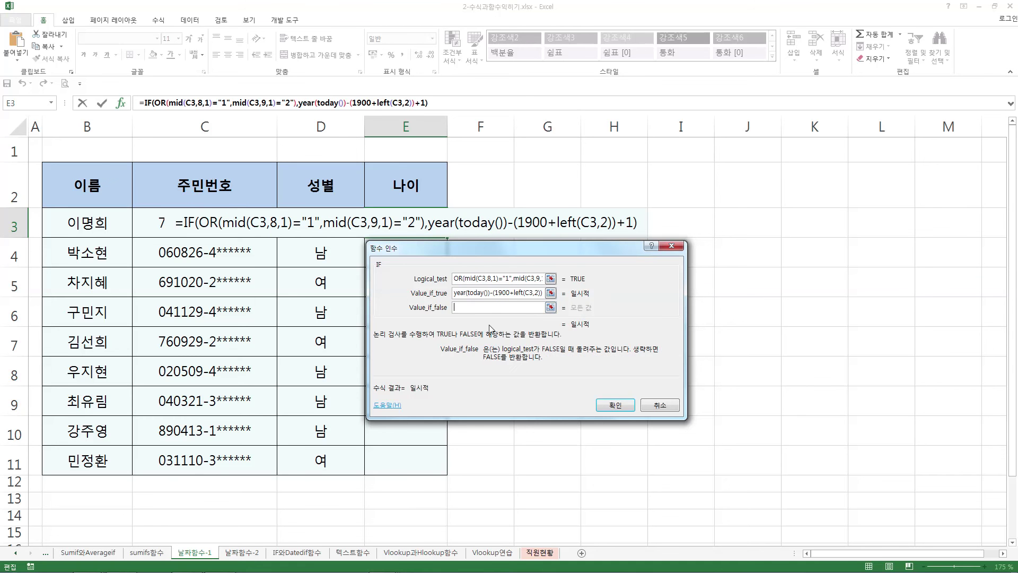
key(ctrl+v)
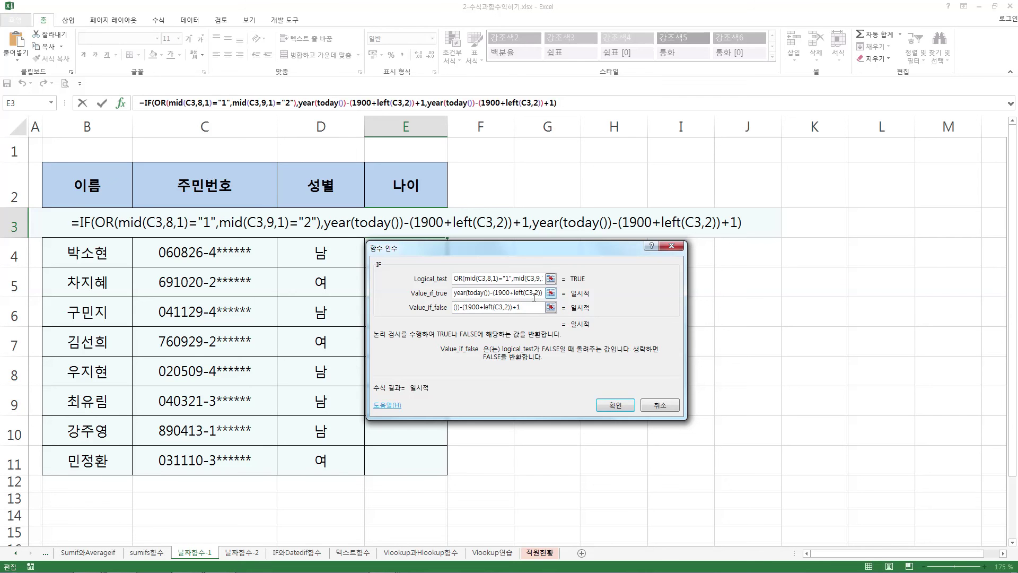
Change the base year in the value if false to 2000, then enter the formula and fill it down the 나이 column to E11
drag(536, 307, 502, 307)
click(496, 307)
text(20)
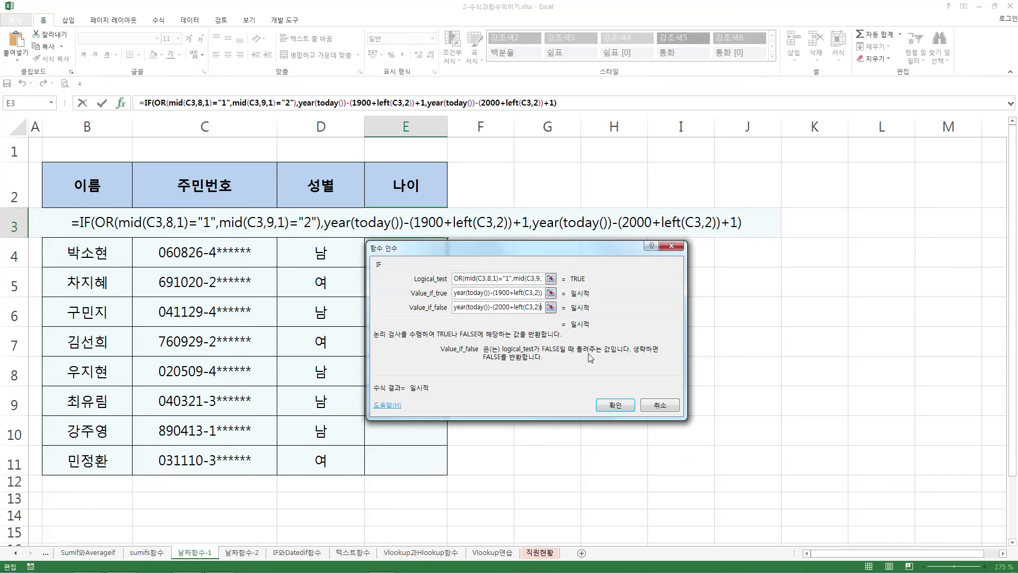
click(618, 407)
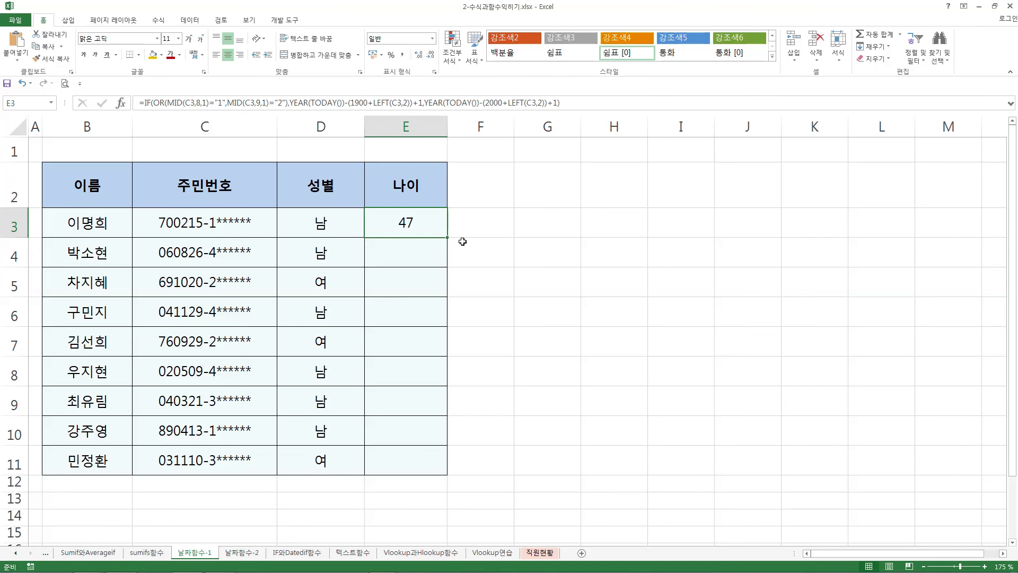
double_click(447, 239)
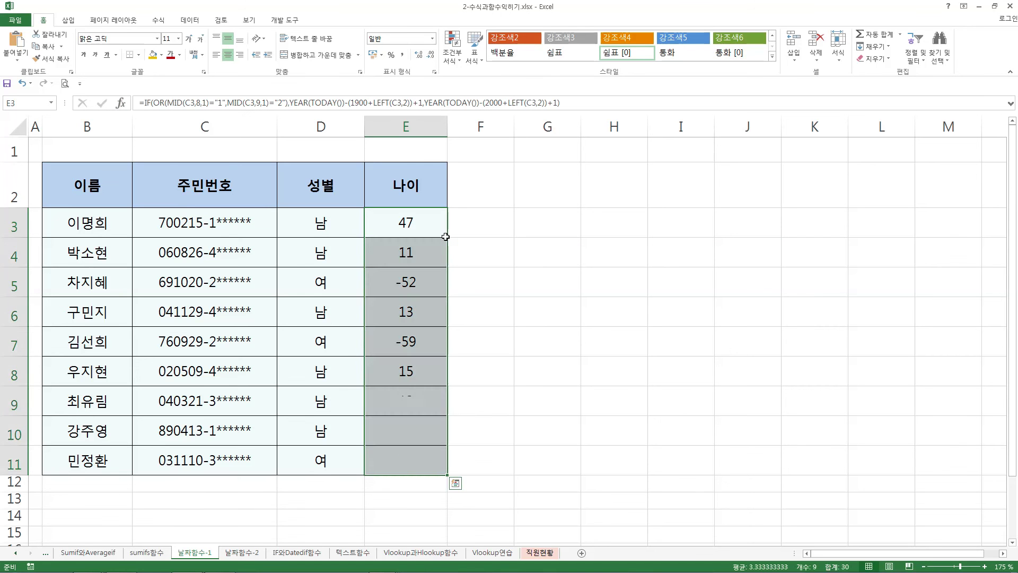
Correct the second MID's start position to 8 in E3's logical test and refill the formula down the 나이 column to E11
click(441, 284)
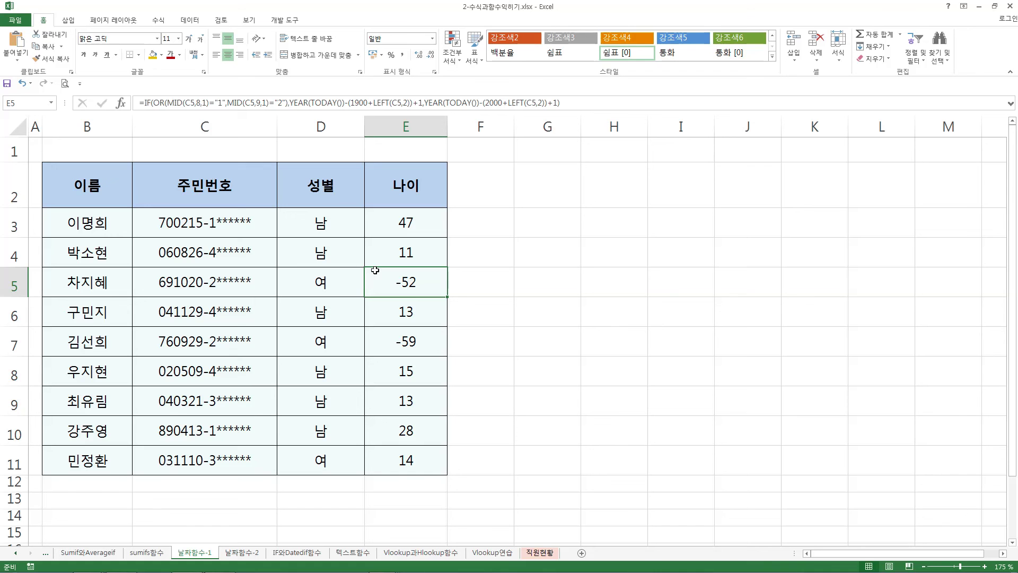
click(406, 224)
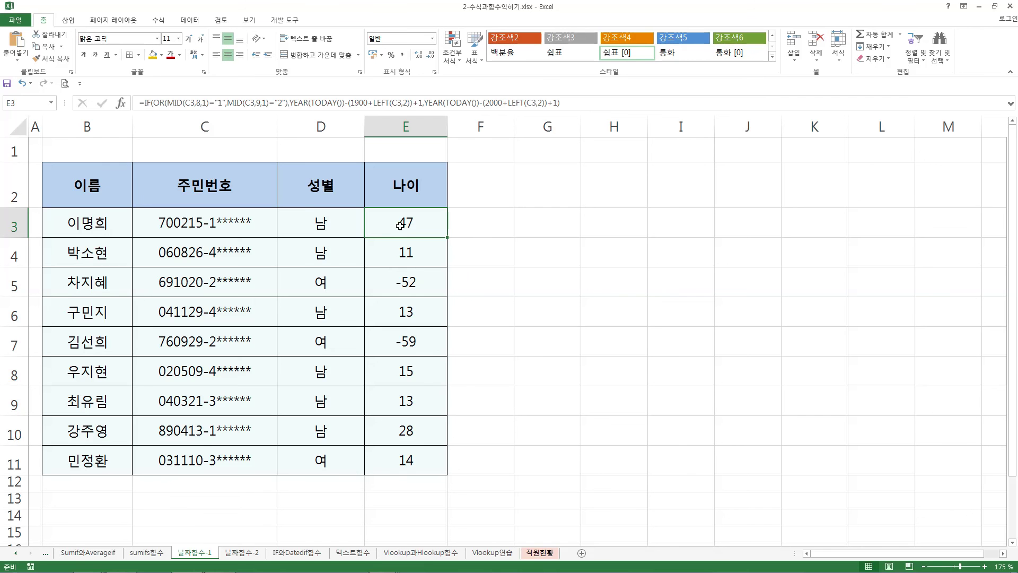
click(122, 103)
mouse_move(527, 279)
mouse_down()
mouse_move(553, 281)
mouse_move(523, 279)
mouse_up()
click(528, 279)
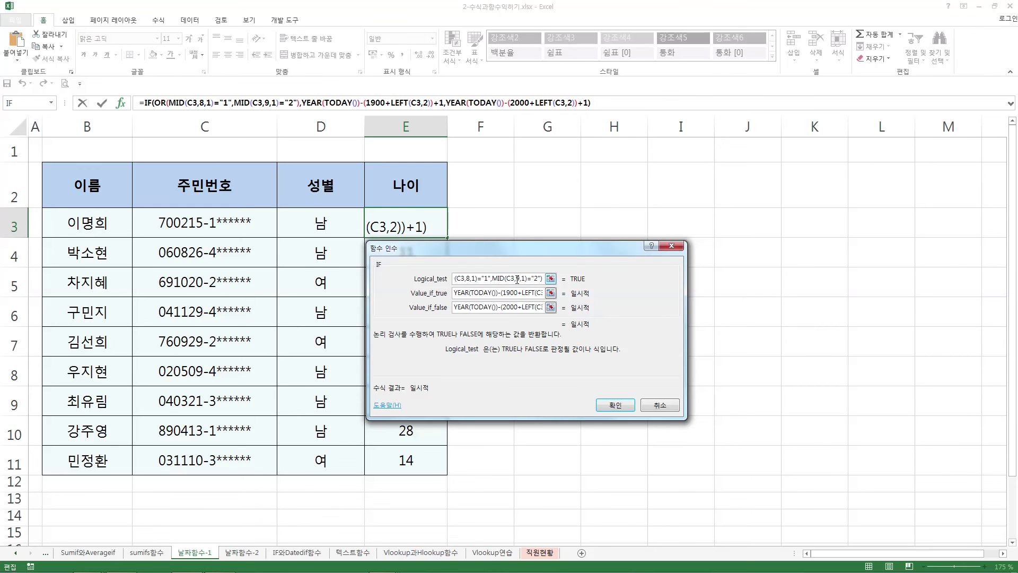
text(8)
click(615, 404)
double_click(448, 240)
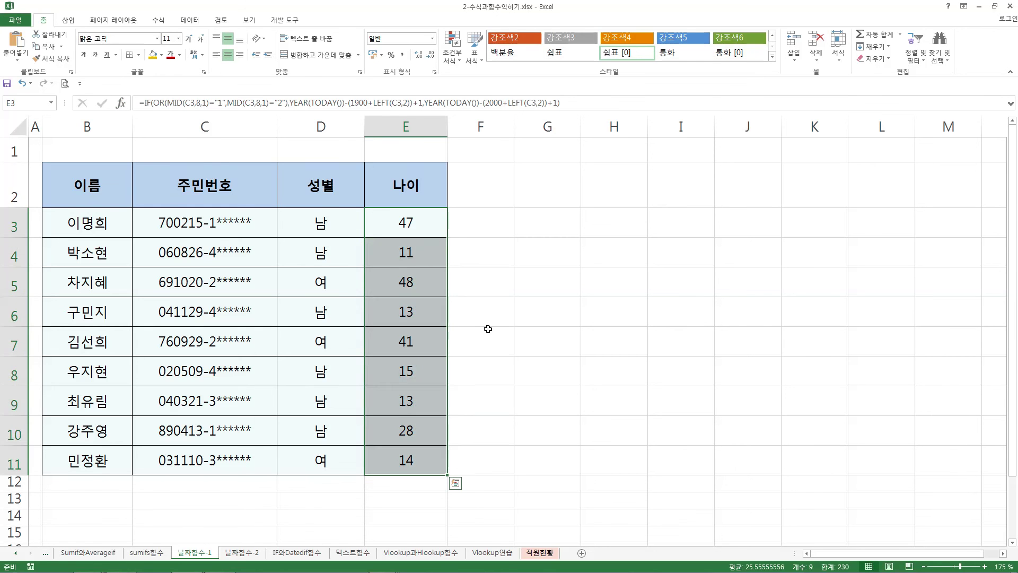
Check the recalculated ages and their formulas in rows 3 to 5 of the 나이 column against the resident numbers
click(489, 330)
click(429, 289)
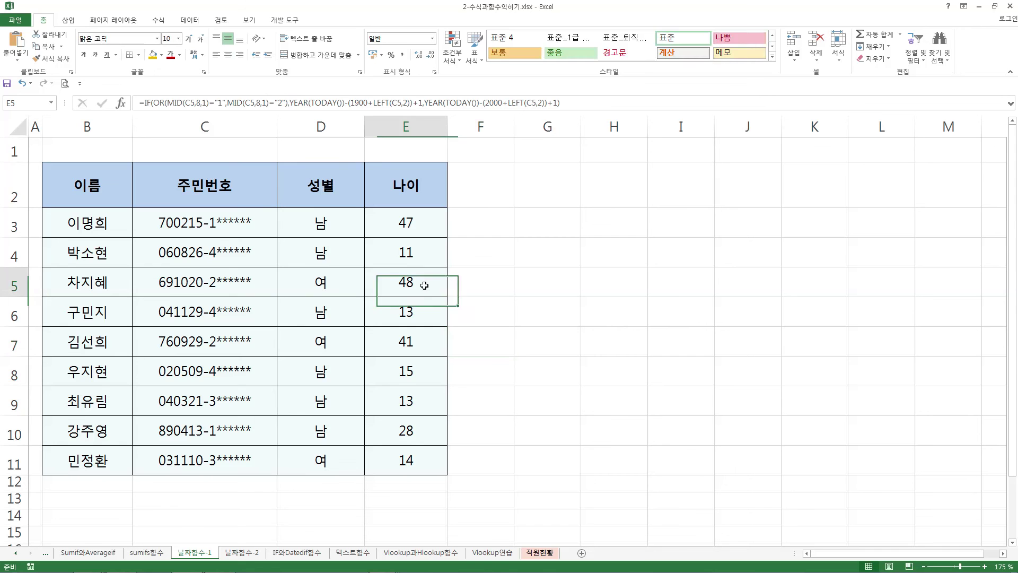
click(170, 282)
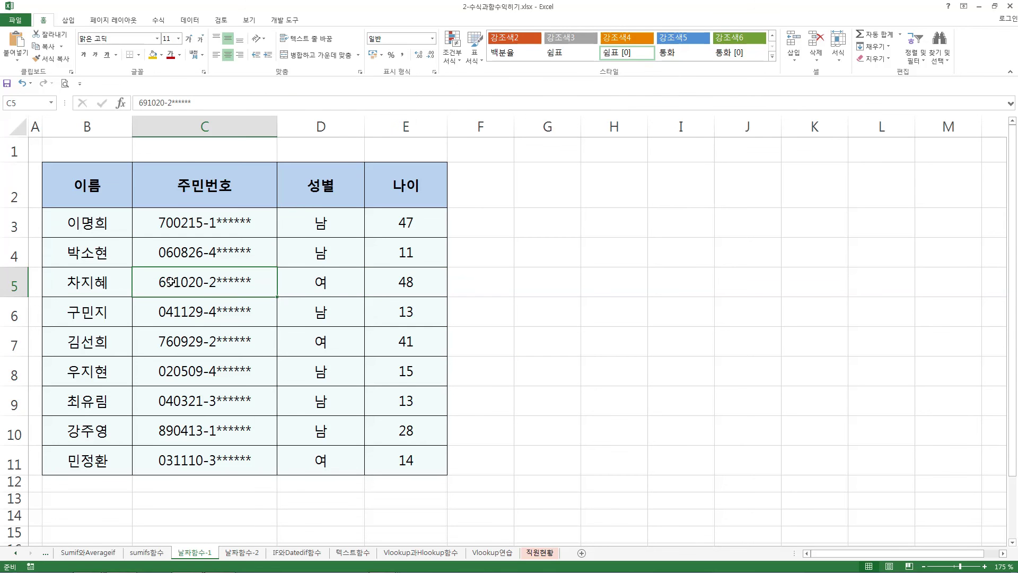
click(411, 223)
click(413, 282)
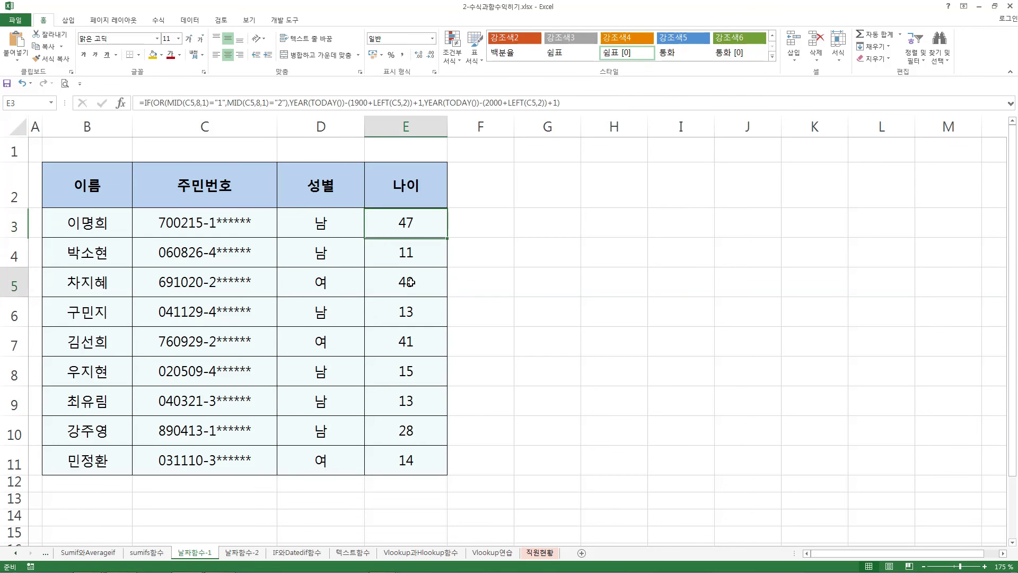
click(192, 248)
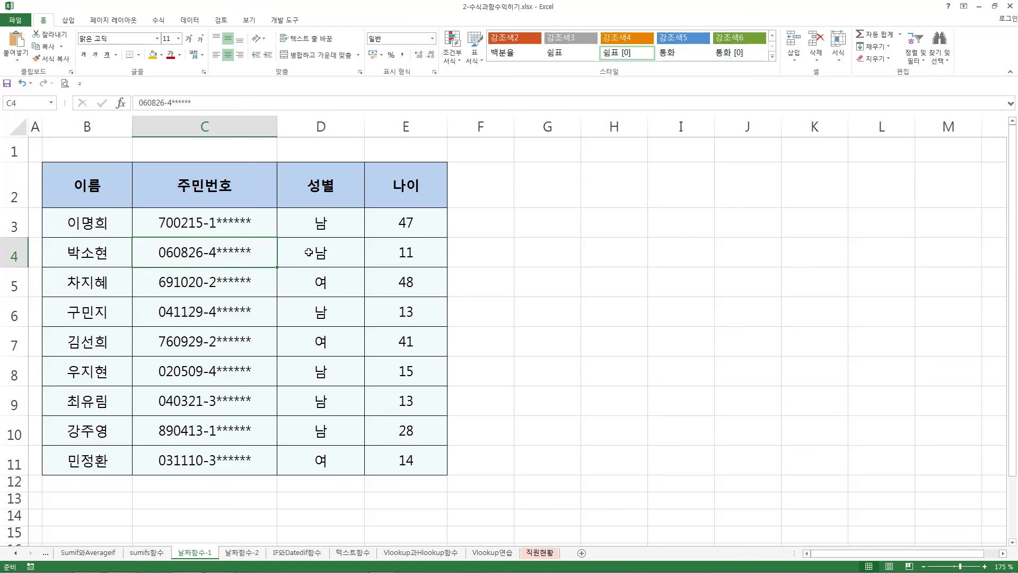
click(409, 256)
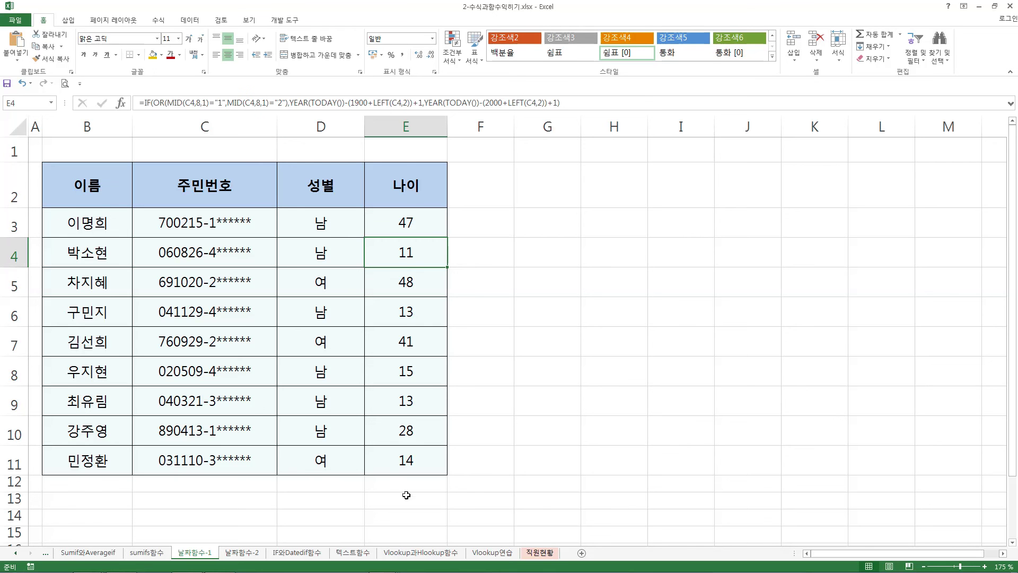
click(411, 227)
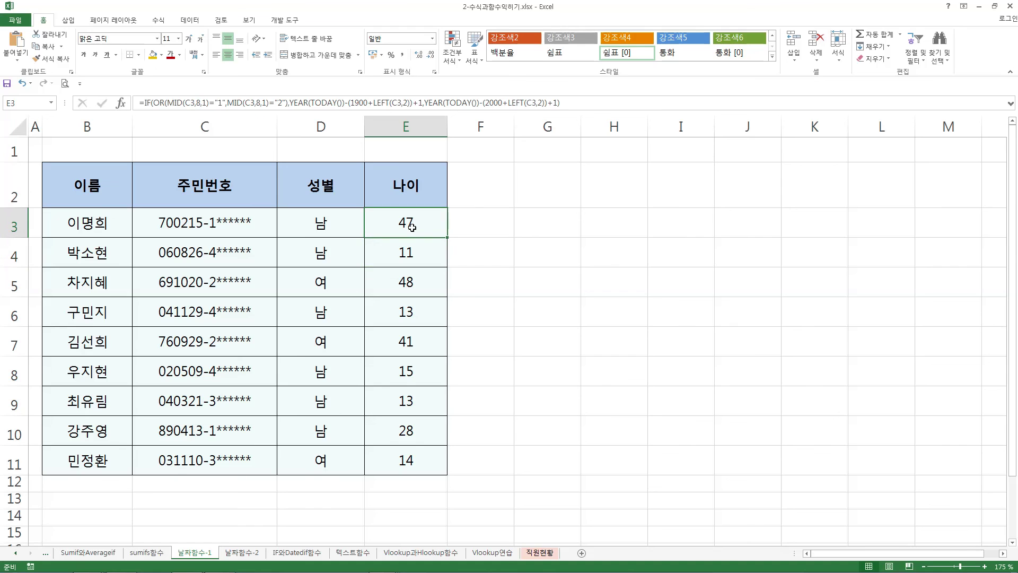